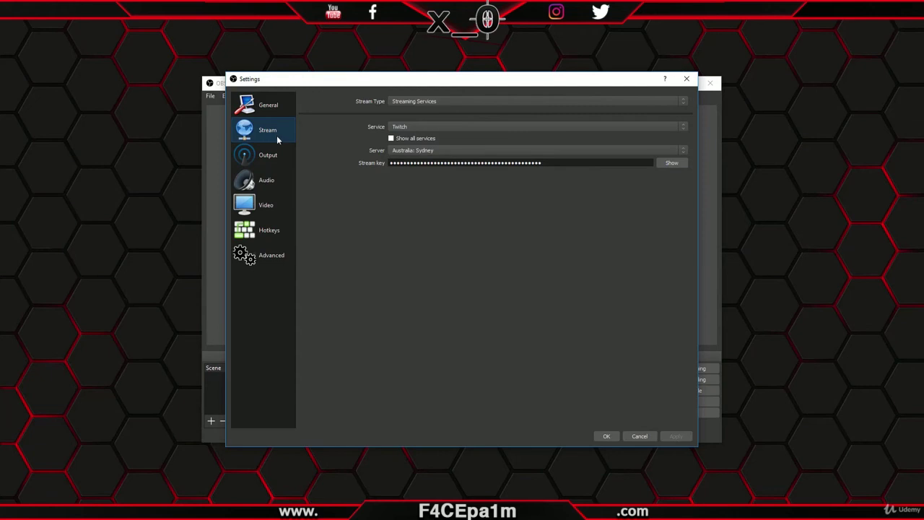
Reveal the Twitch stream key, append "?bandwidthtest=true" to it, and save the settings
click(673, 163)
text(?bandwidt)
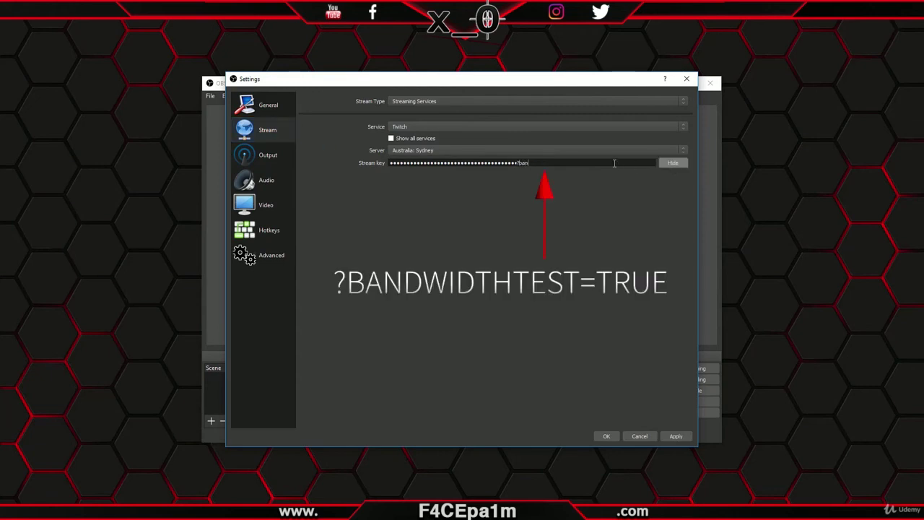
text(htest=true)
click(606, 436)
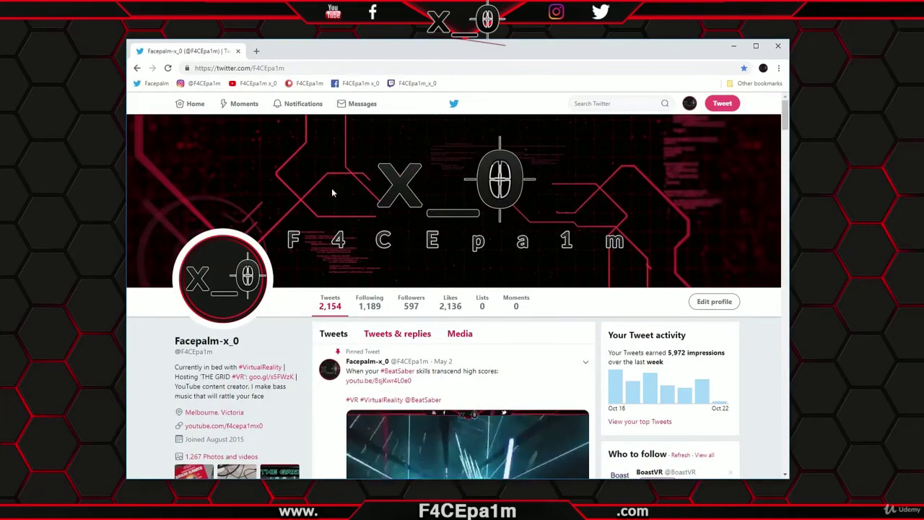
Switch to the browser and search the web for "twitch inspector"
click(426, 66)
text(twit)
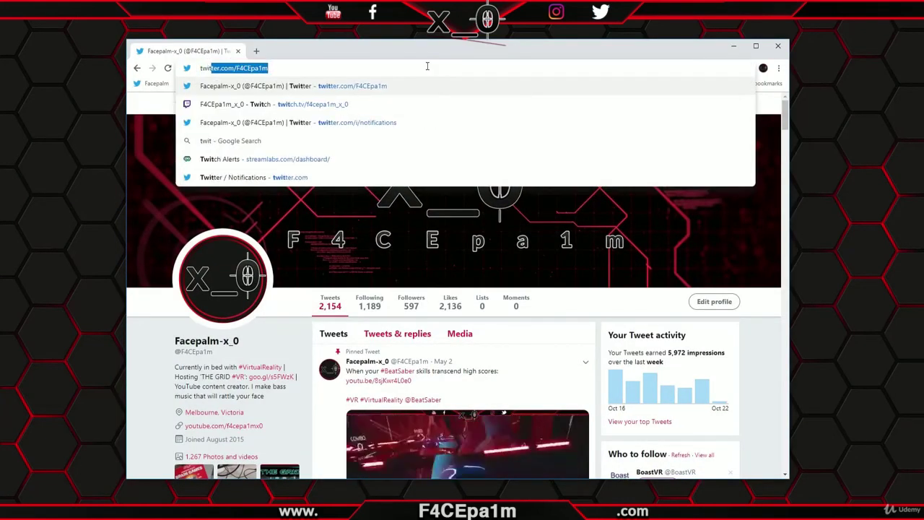
text(ch inspector)
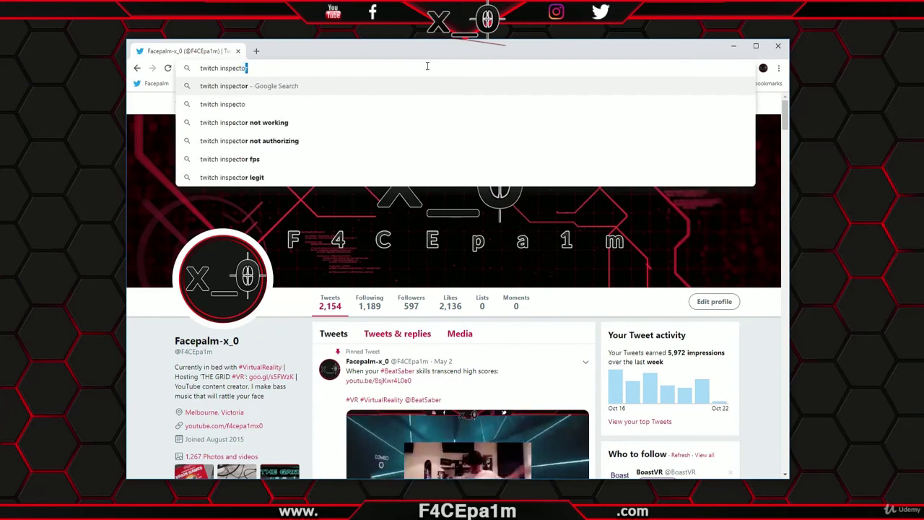
key(Return)
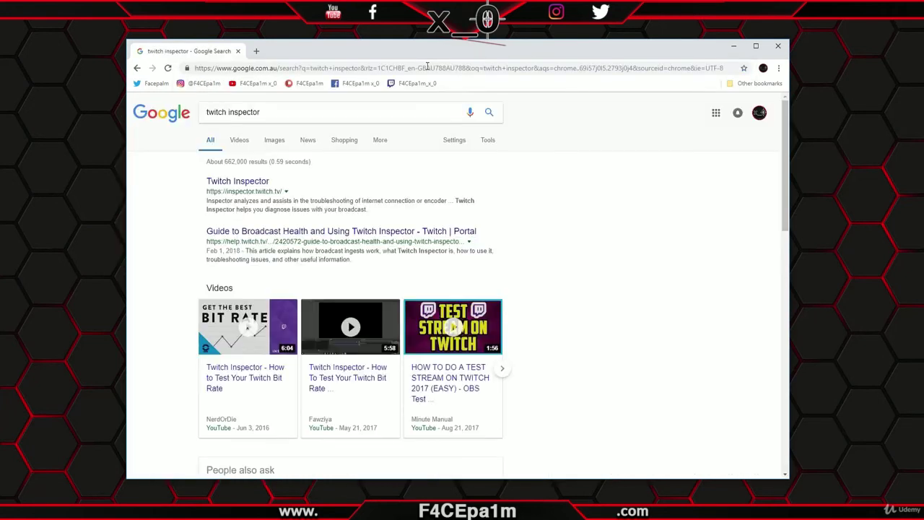
Open the Twitch Inspector site, log in with Twitch, and authorize its access to the account
click(238, 182)
click(237, 353)
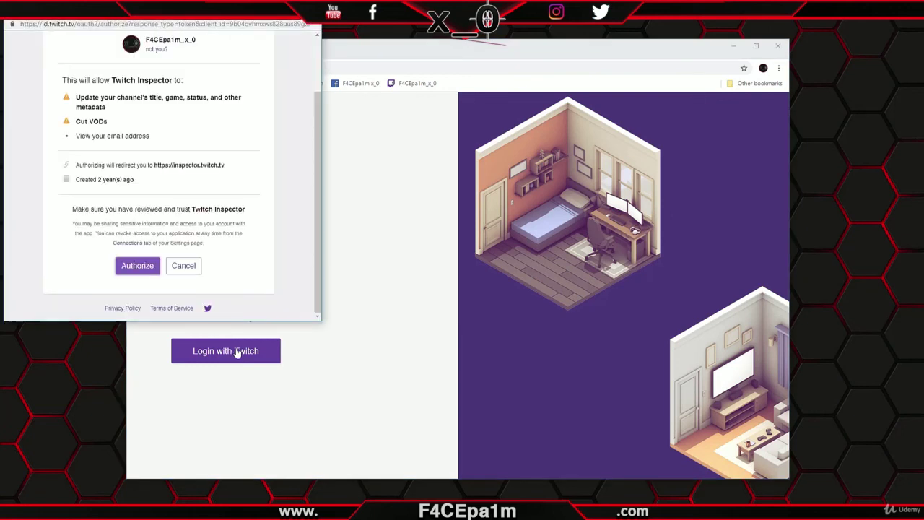
click(138, 266)
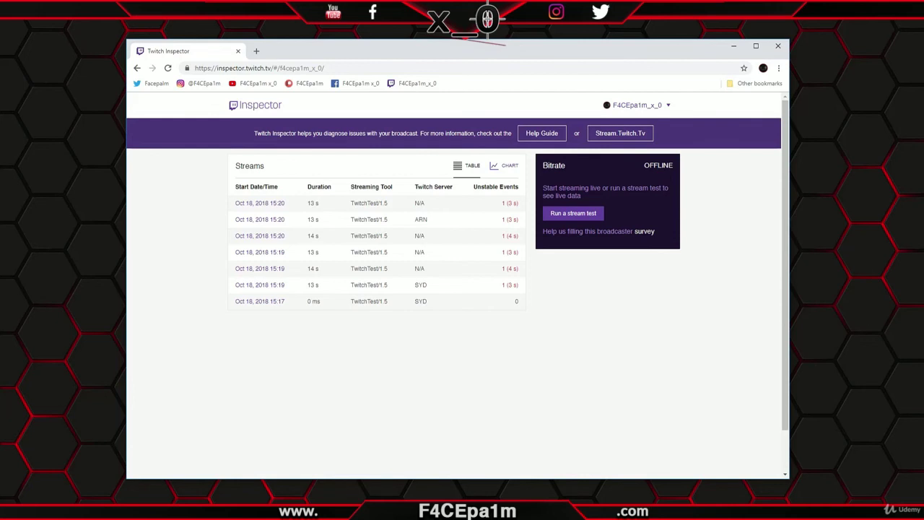
Run a test stream from OBS, check its bitrate stability in Twitch Inspector, and stop the stream in OBS
key(alt+Tab)
click(675, 369)
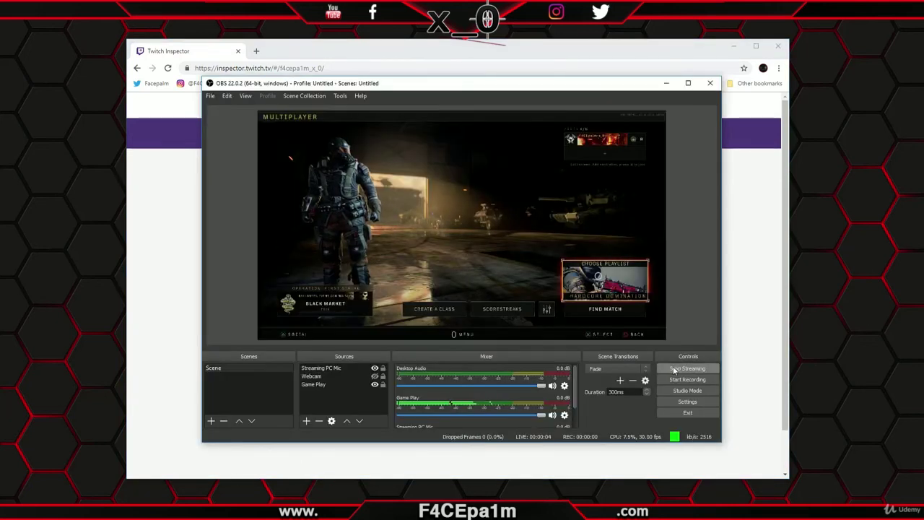
click(785, 290)
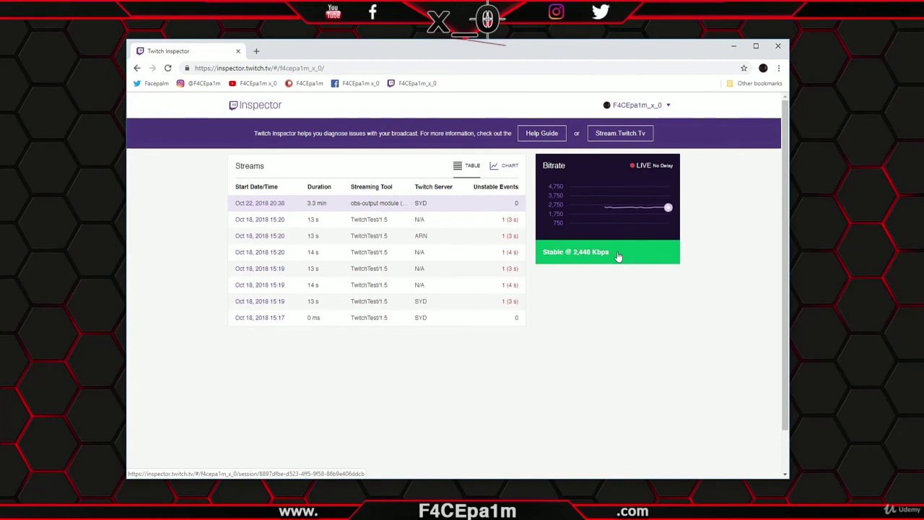
key(alt+Tab)
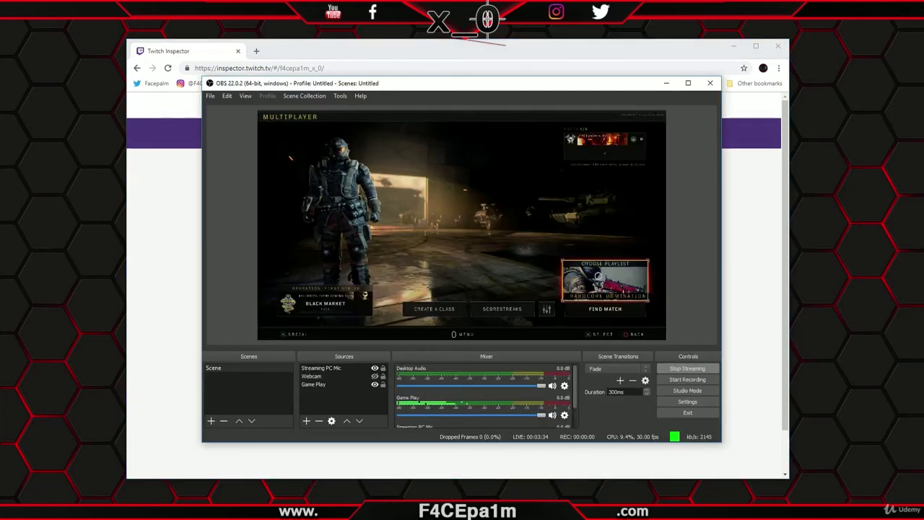
click(676, 370)
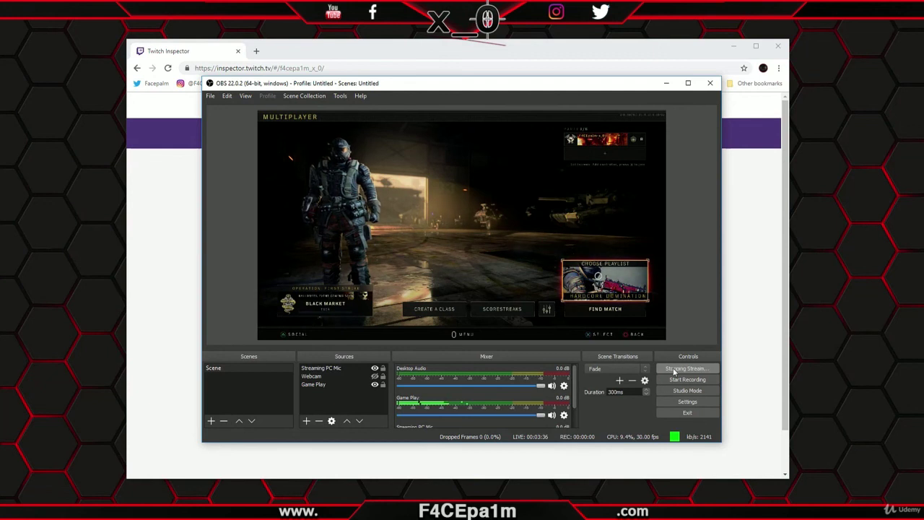
Set the Track 1 audio bitrate to 96 in the OBS output settings
click(687, 402)
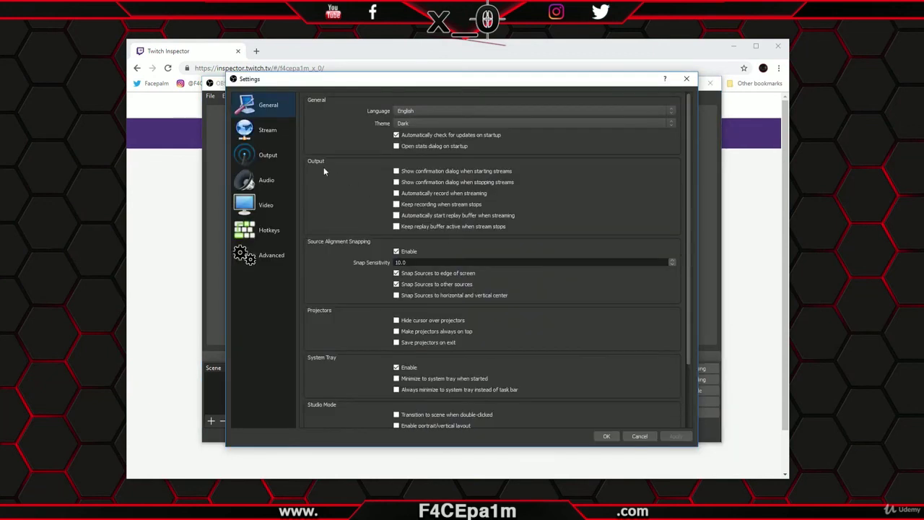
click(280, 158)
click(502, 124)
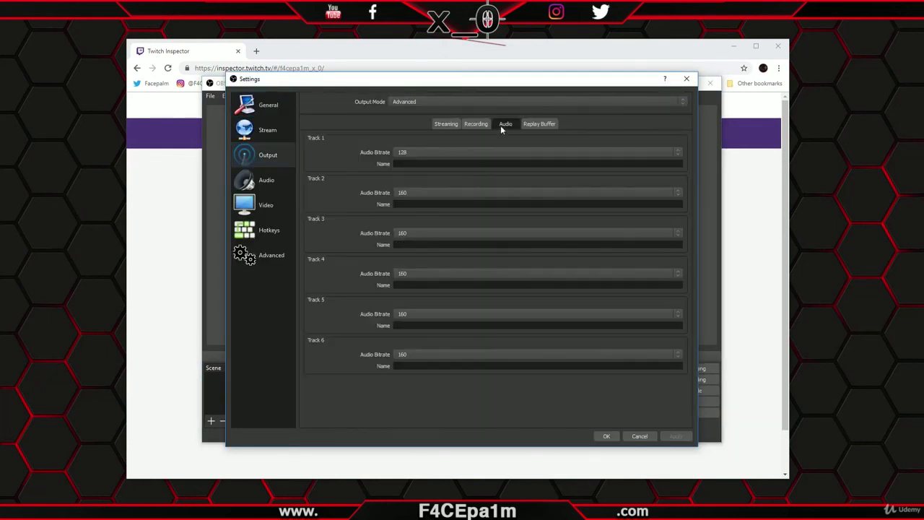
click(425, 152)
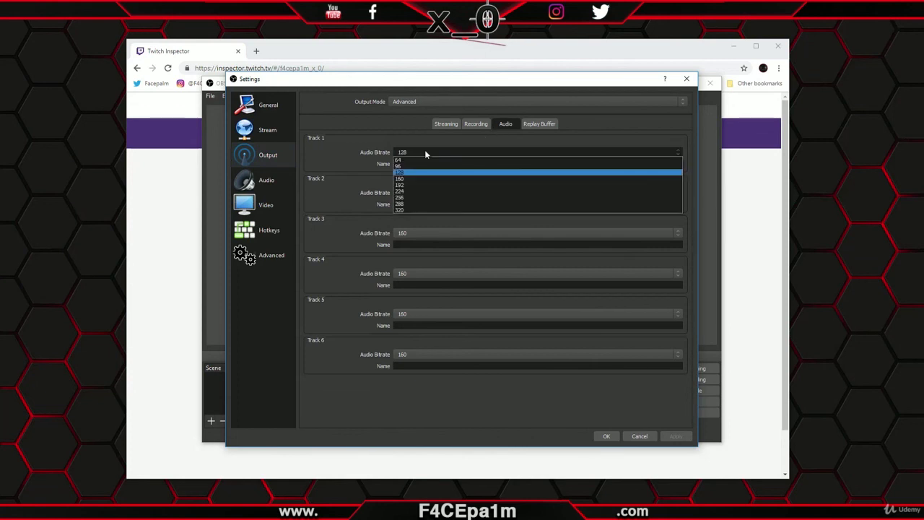
click(420, 167)
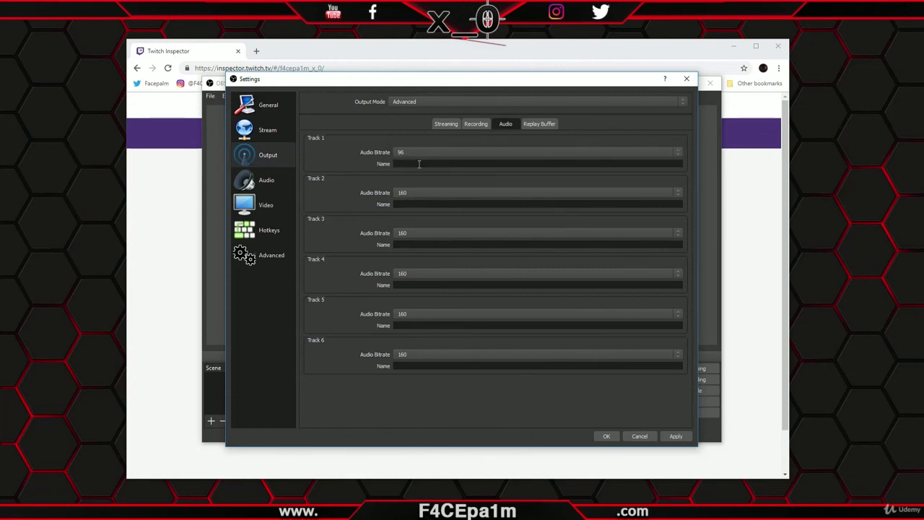
Set the streaming video bitrate to 2200 in the output settings
click(444, 127)
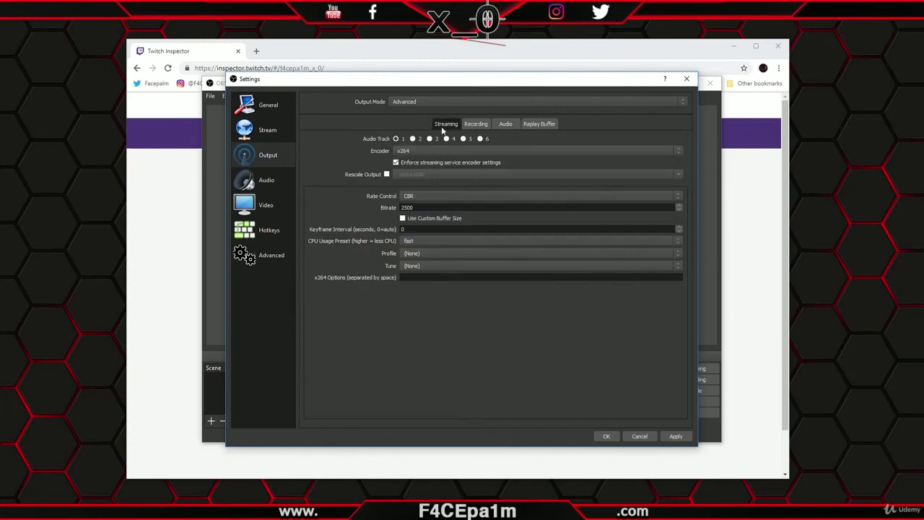
click(418, 208)
key(BackSpace)
key(BackSpace)
key(BackSpace)
text(200)
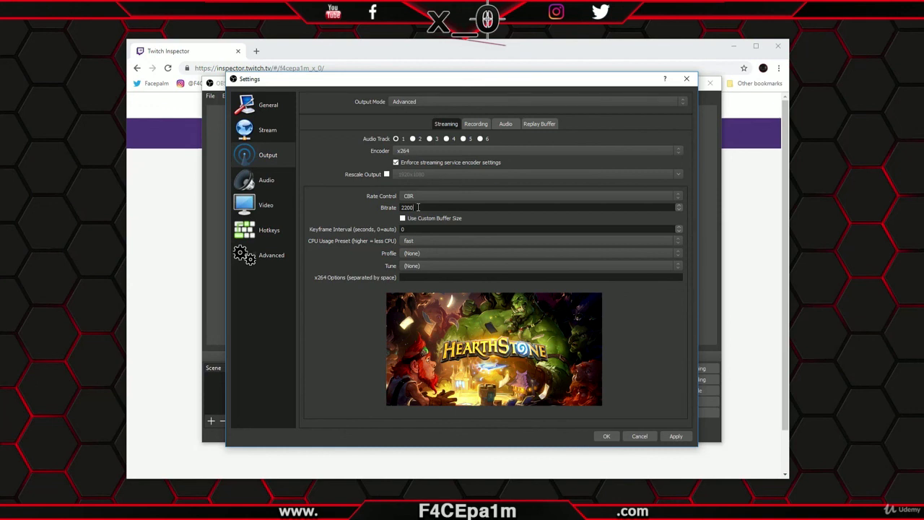
Try a streaming video bitrate of 1800, and change it to 2000
key(BackSpace)
key(BackSpace)
key(BackSpace)
text(1800)
key(BackSpace)
key(BackSpace)
key(BackSpace)
key(BackSpace)
text(200)
Try an output (scaled) resolution of 1920x1080 in the video settings, and change it to 852x480
click(267, 205)
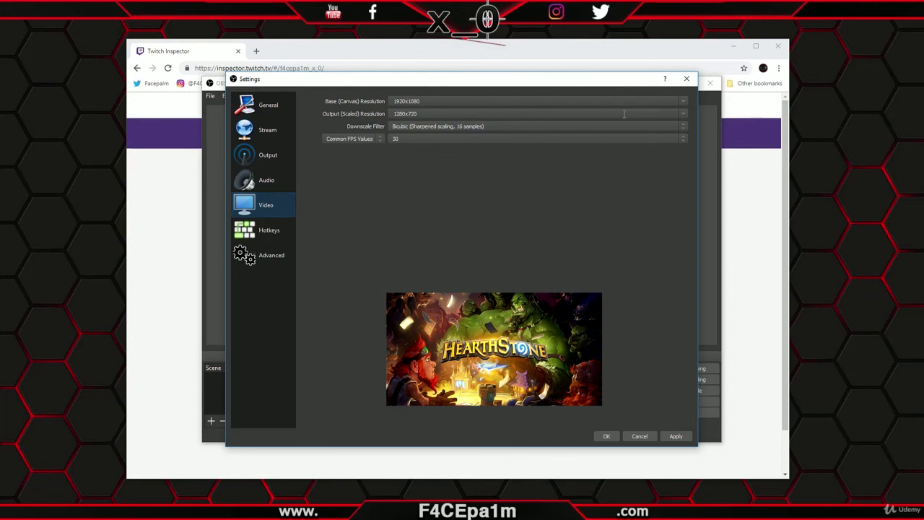
click(684, 117)
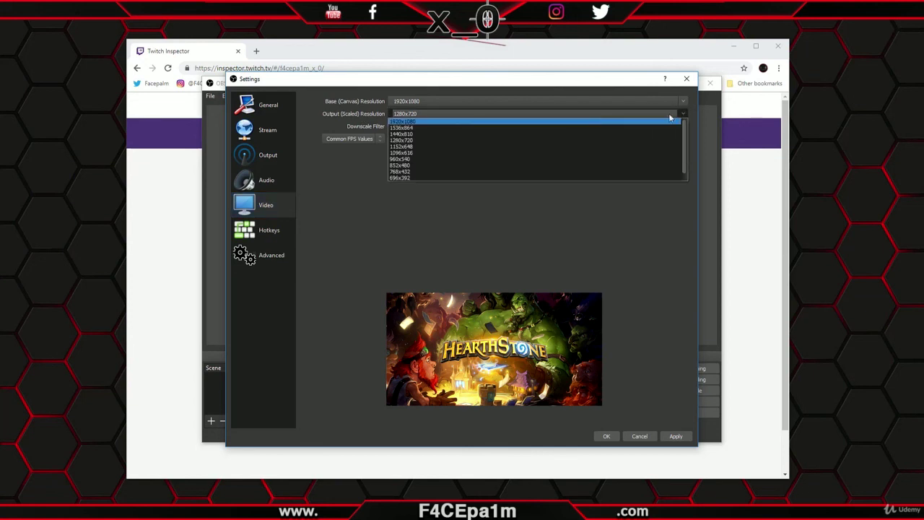
click(441, 123)
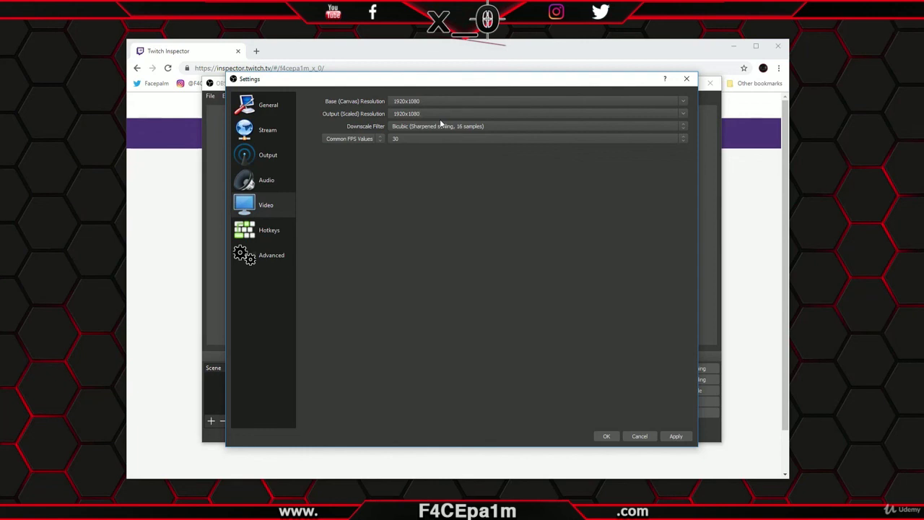
click(683, 113)
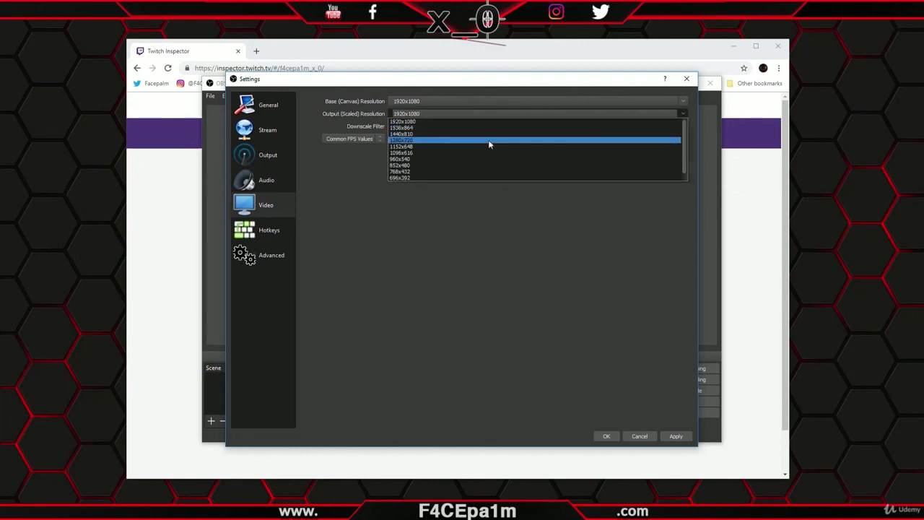
click(413, 164)
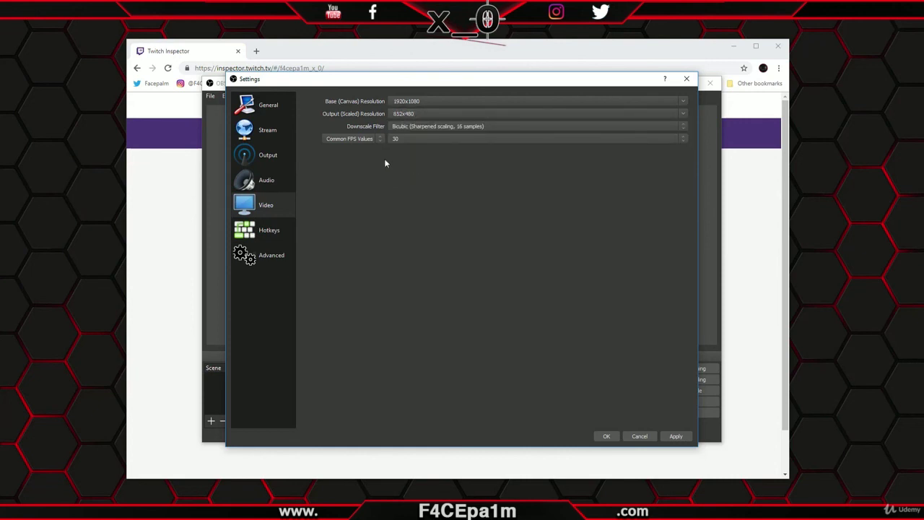
Lower the streaming video bitrate in the output settings, entering 1200 and changing it to 1000
click(281, 156)
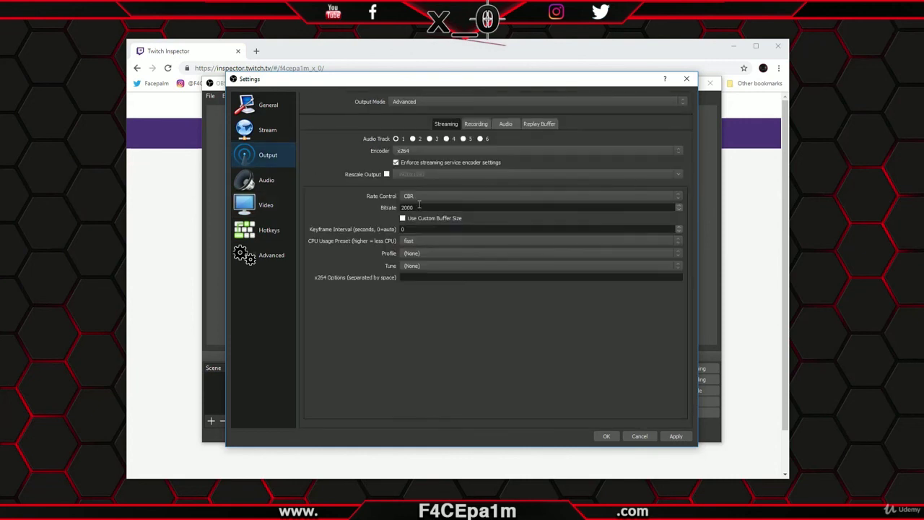
key(BackSpace)
key(BackSpace)
key(BackSpace)
text(1200)
key(BackSpace)
key(BackSpace)
key(BackSpace)
text(000)
click(419, 207)
Remove the "?bandwidthtest=true" suffix from the stream key and save the settings
click(274, 132)
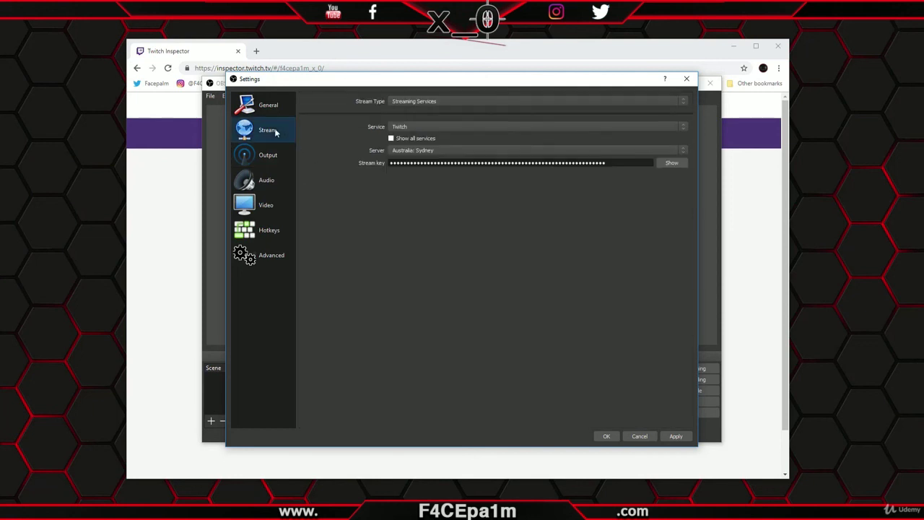
click(683, 164)
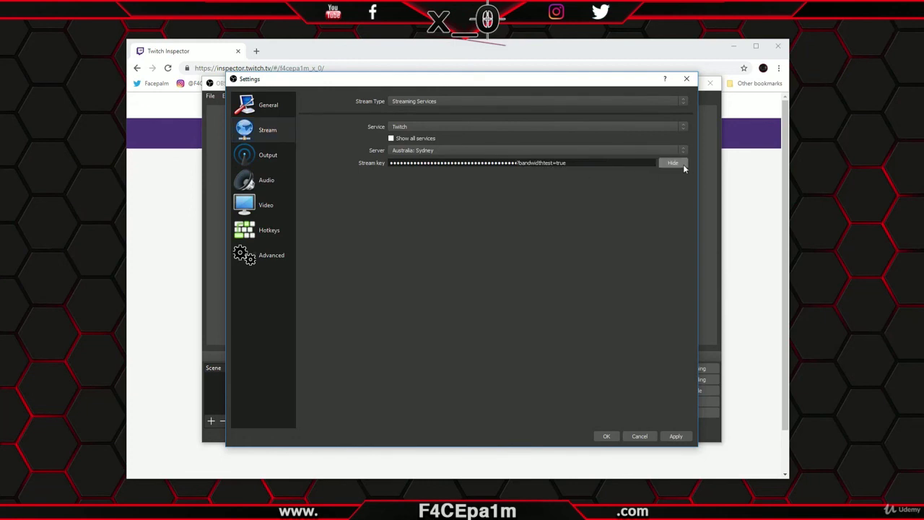
drag(568, 164, 518, 162)
key(BackSpace)
click(609, 438)
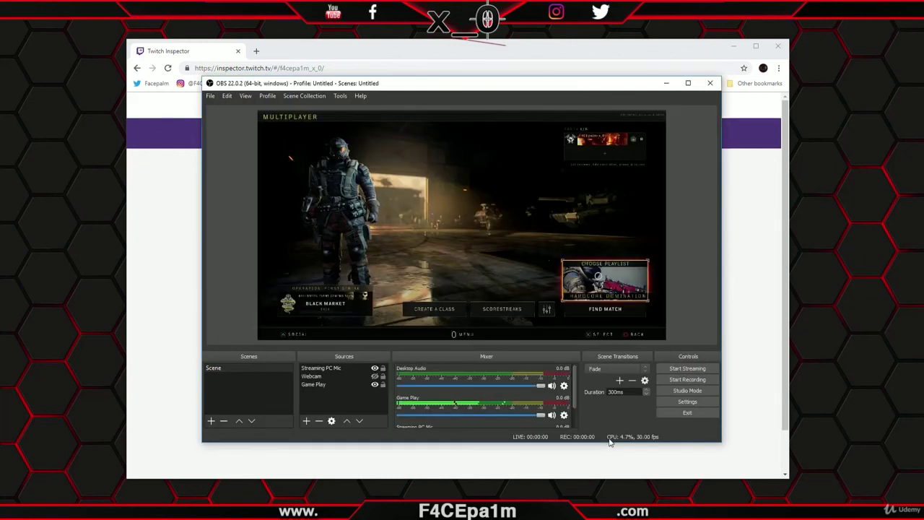